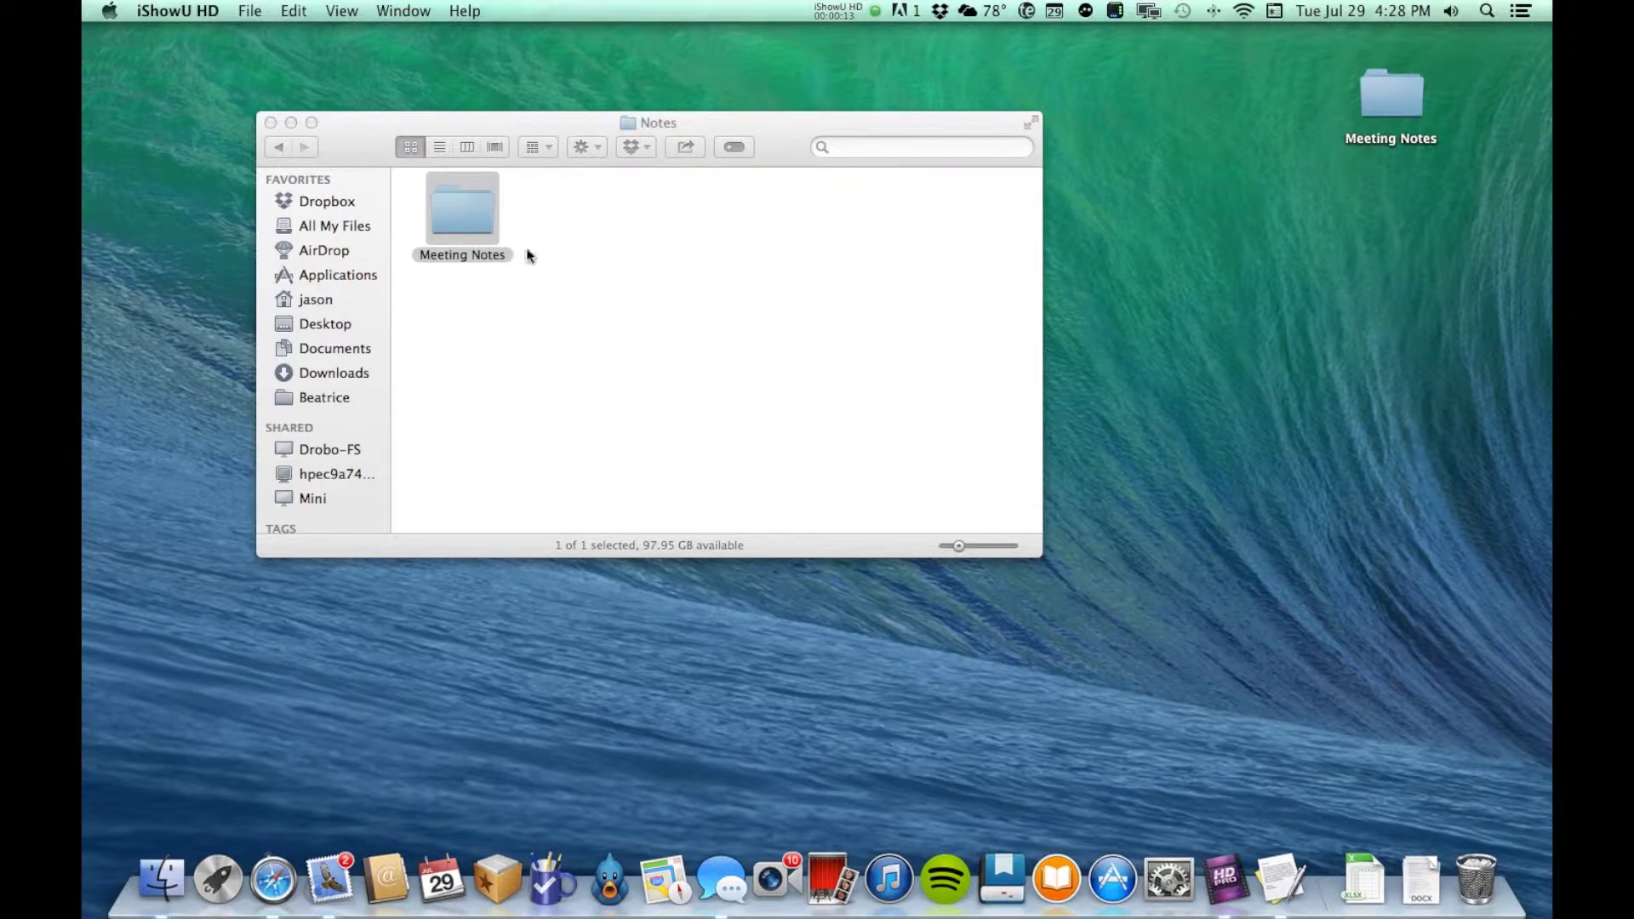
Step: Drag Meeting Notes onto the desktop, then cancel replacing the existing Meeting Notes folder
left_click_drag(458, 214, 1152, 281)
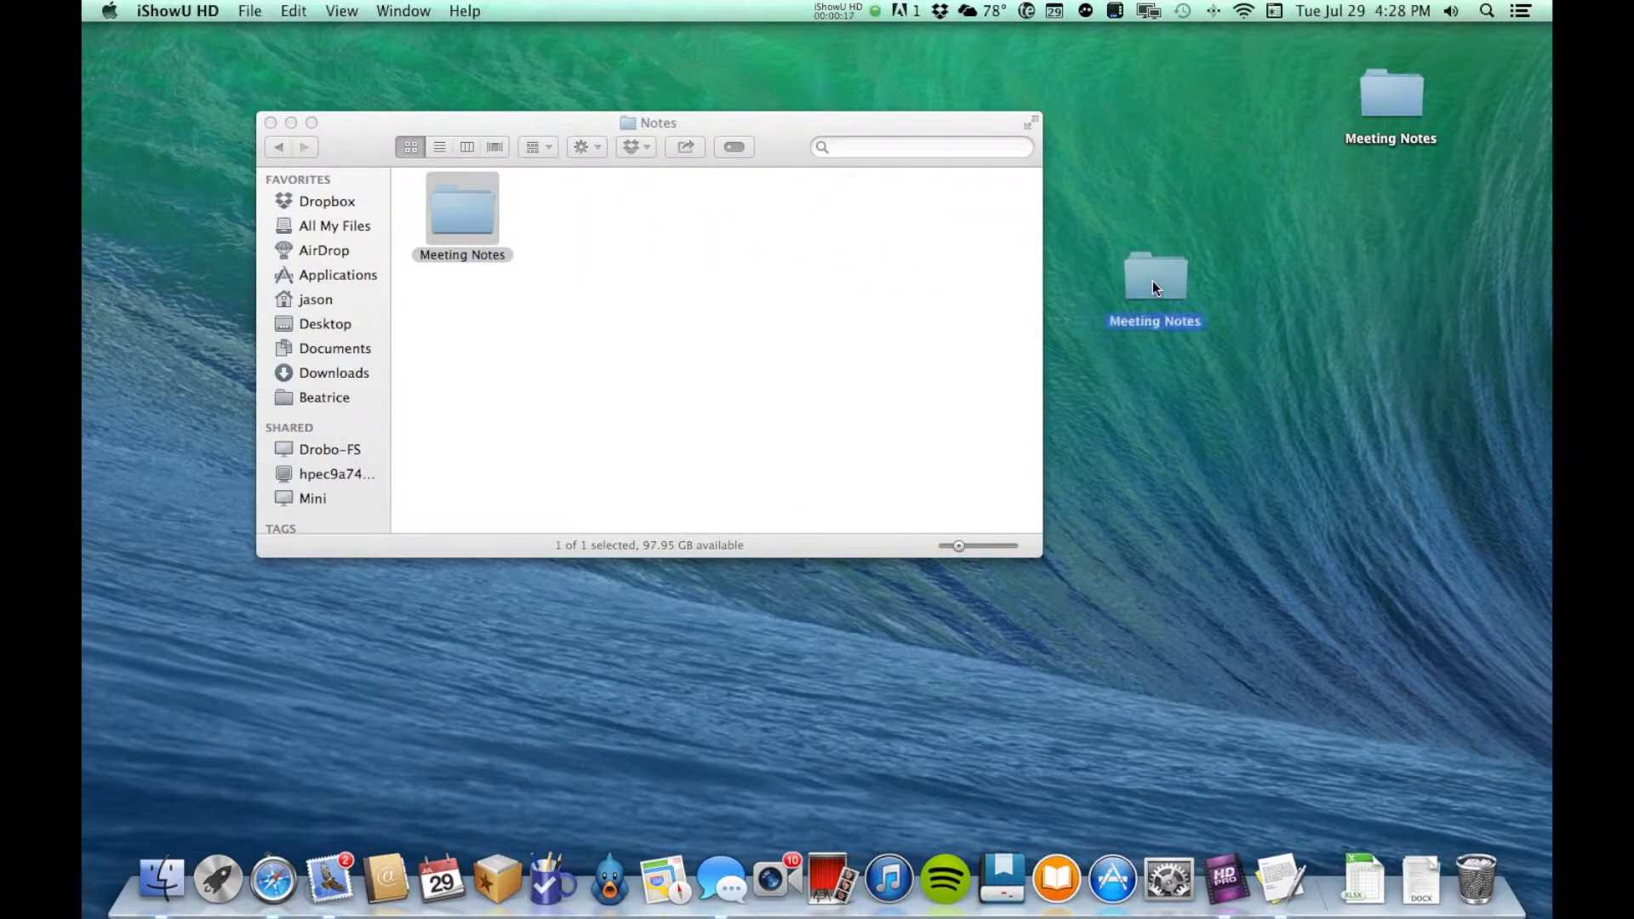
left_click_drag(1152, 285, 1153, 285)
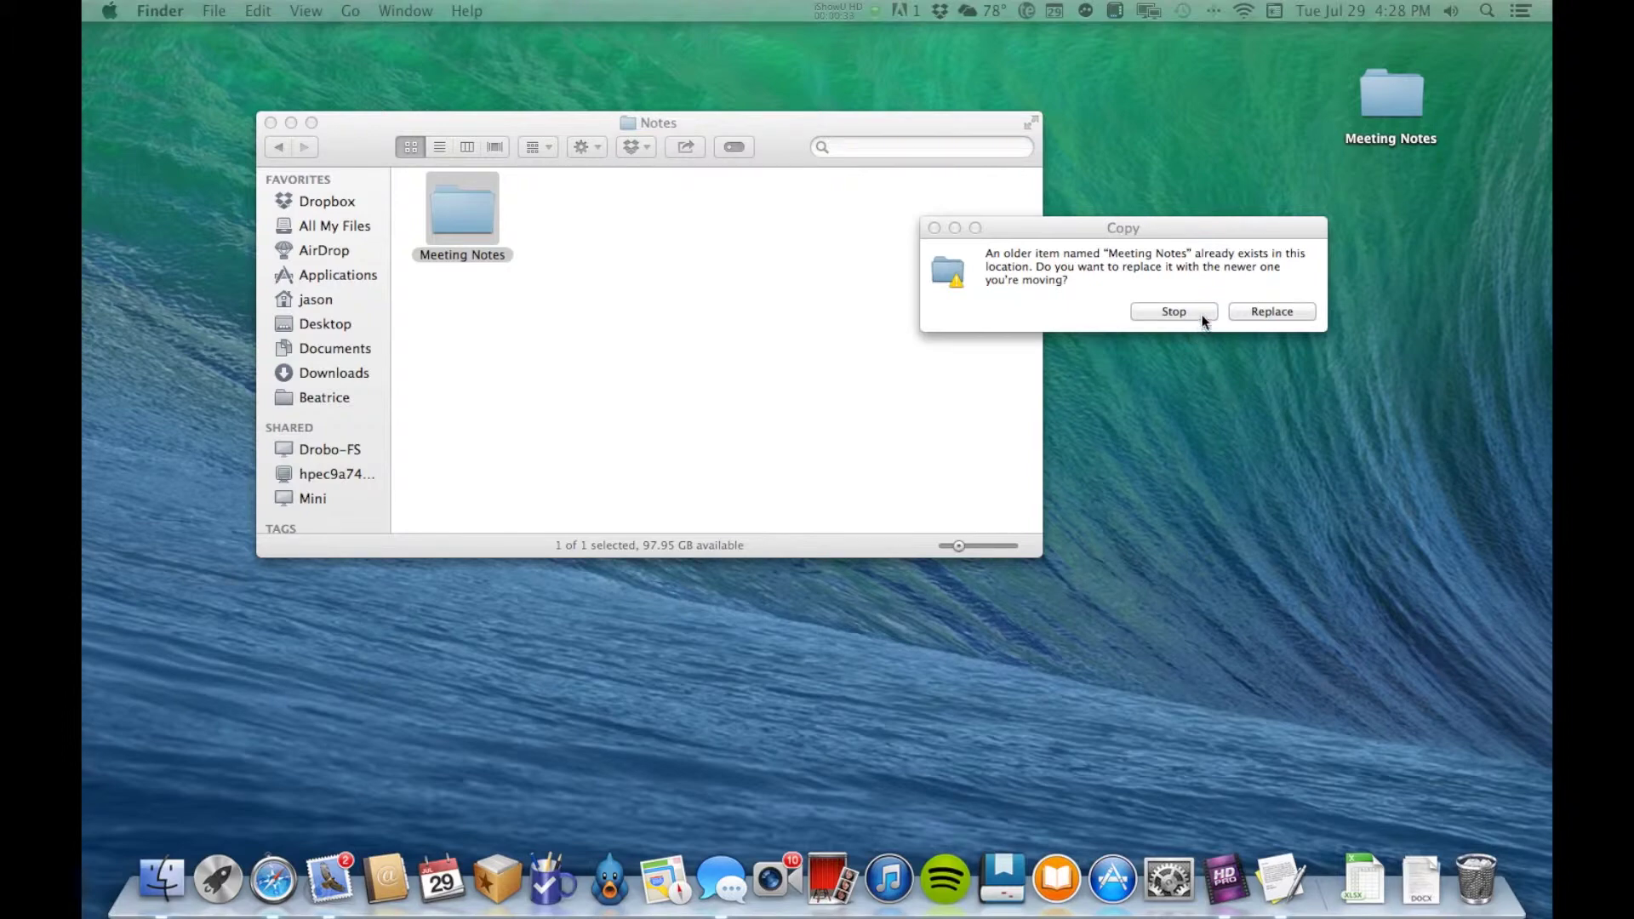
left_click(1193, 318)
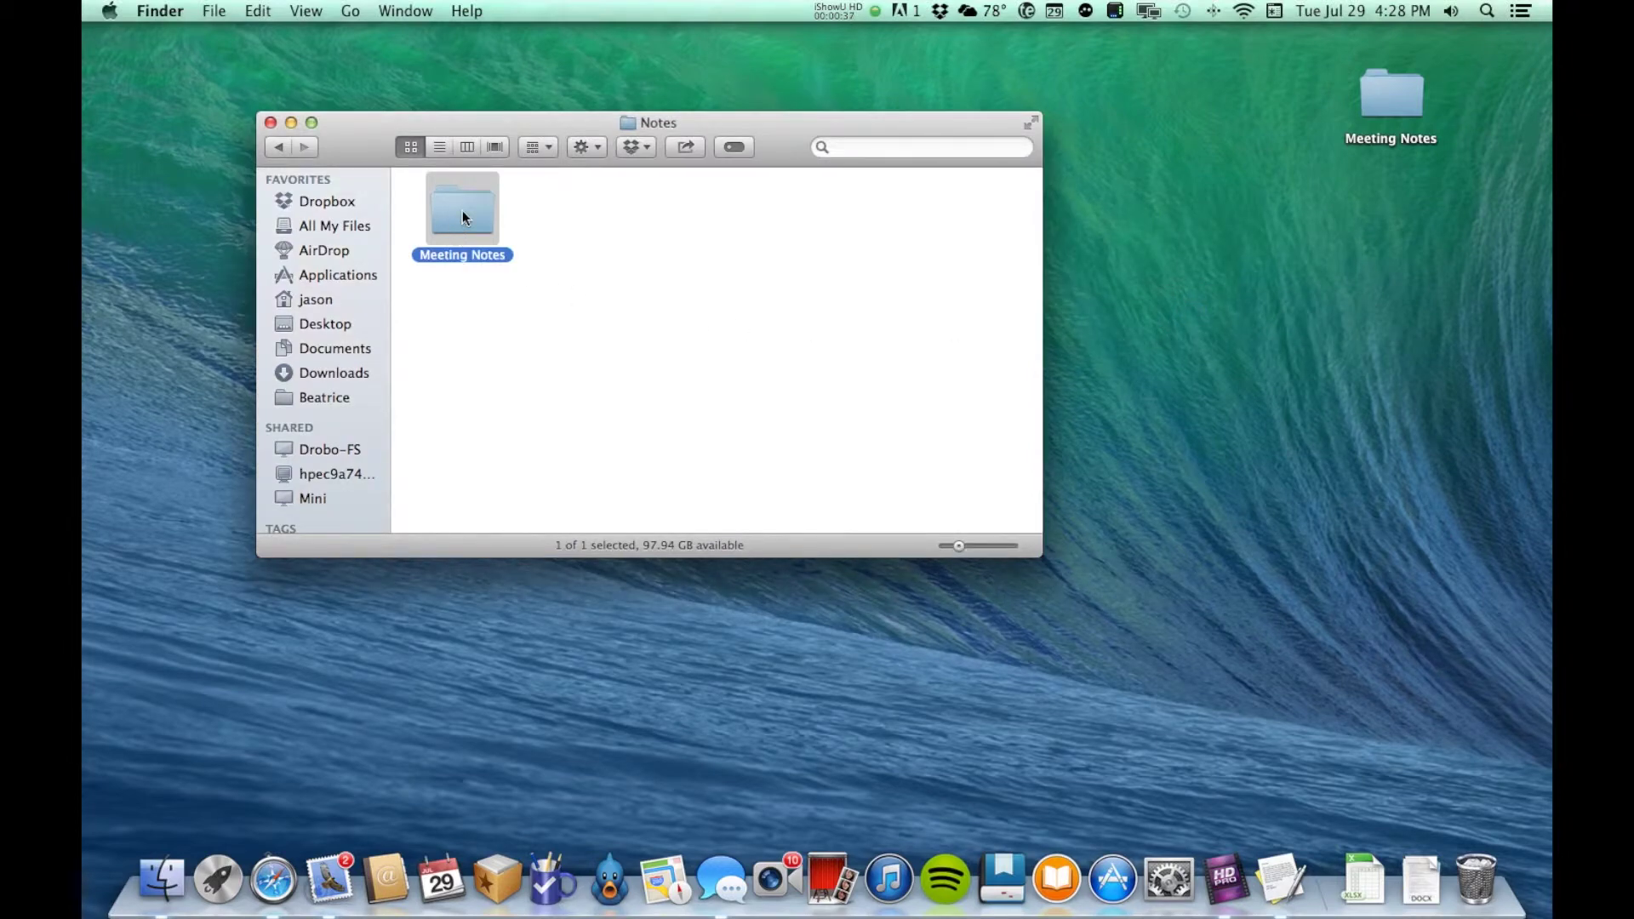
Step: Merge Meeting Notes into the desktop folder of the same name and trash the leftover original
left_click_drag(462, 211, 1216, 203)
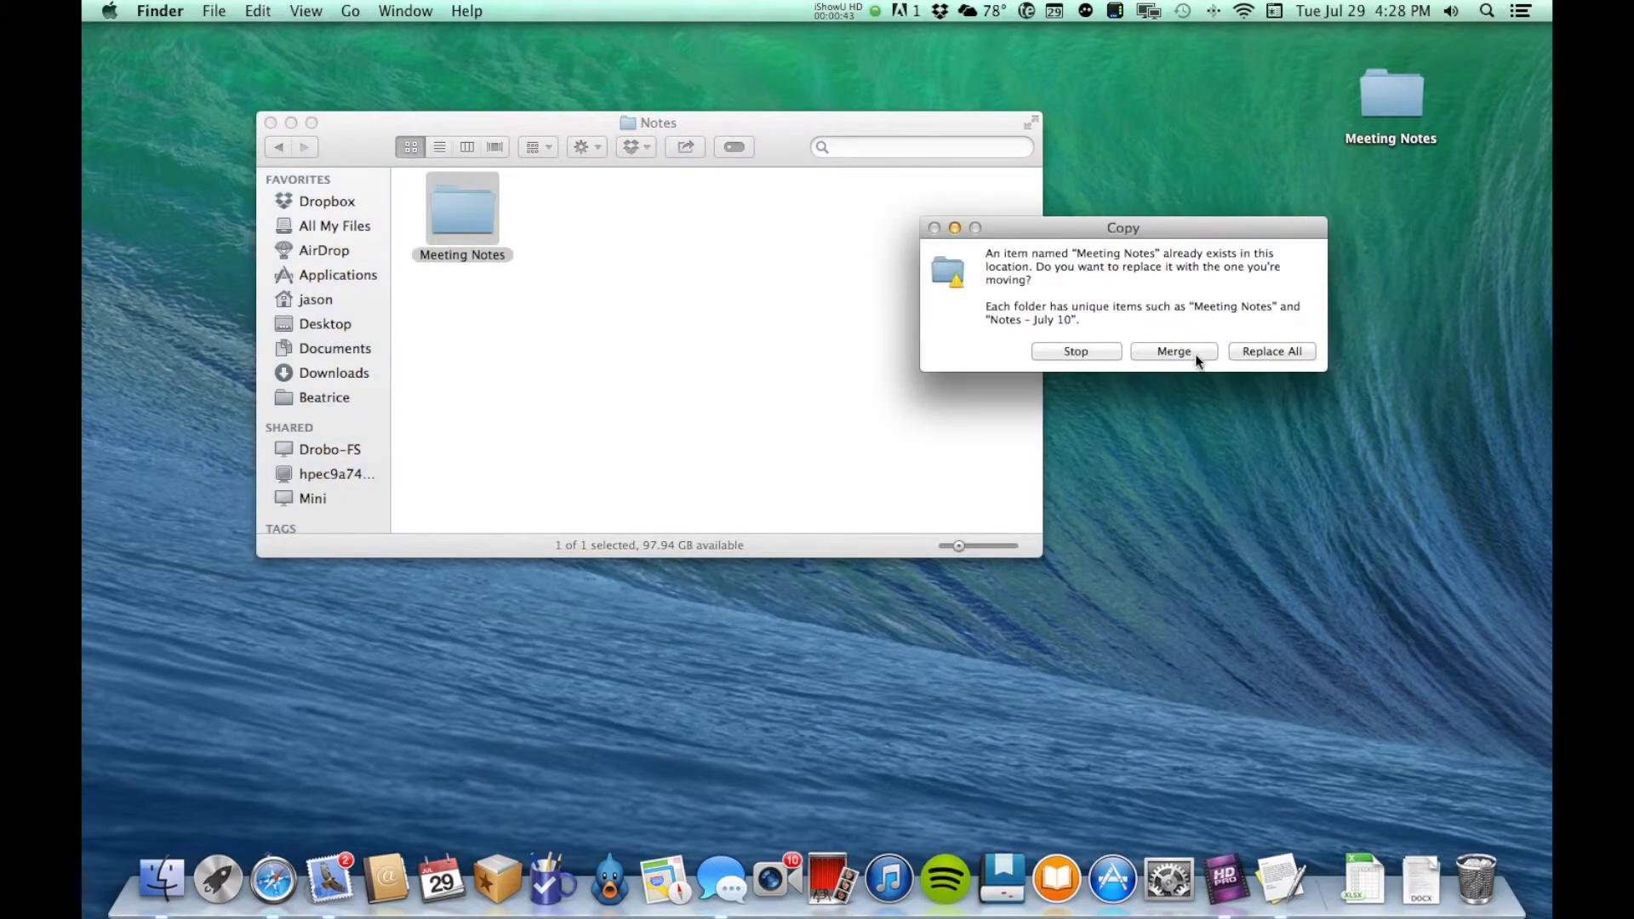
left_click(1188, 351)
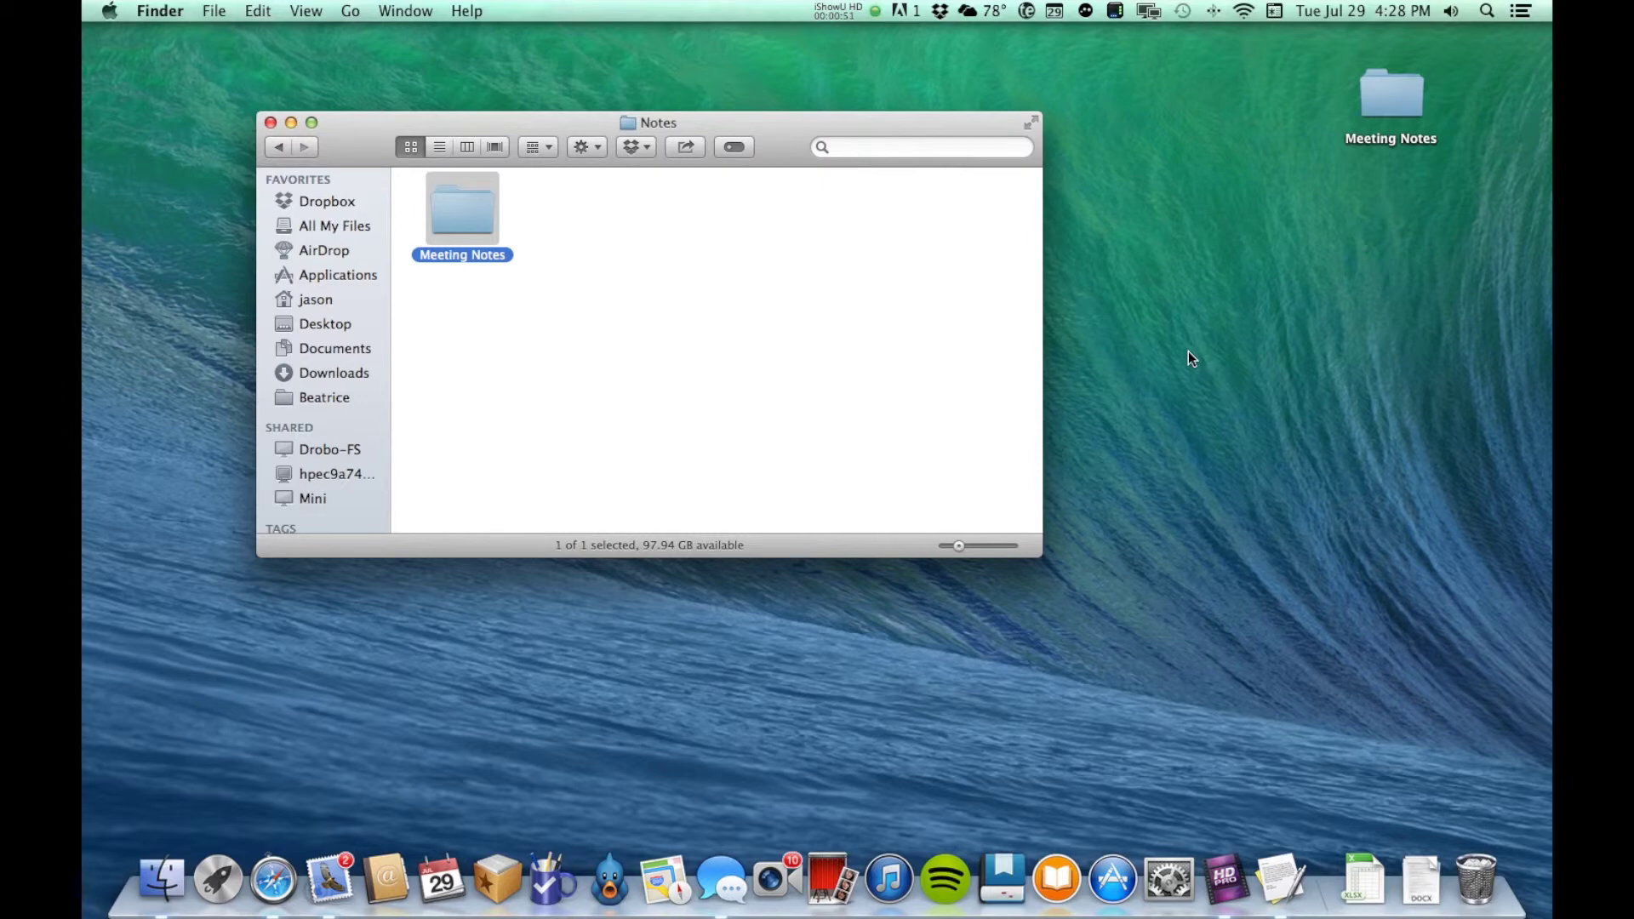
left_click_drag(444, 203, 1476, 864)
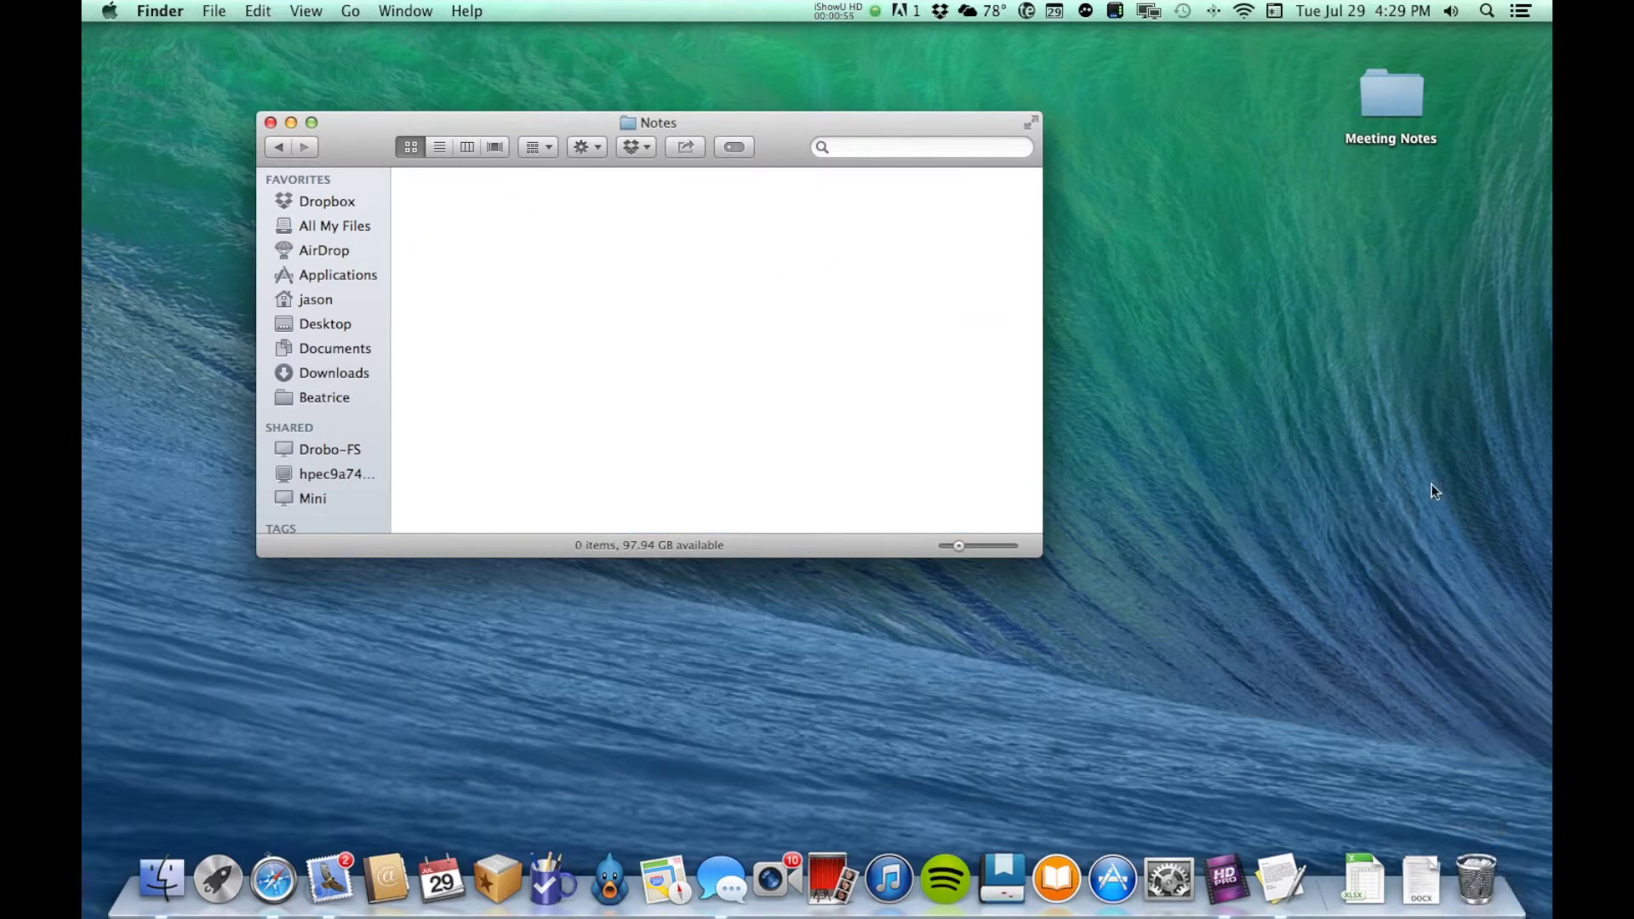